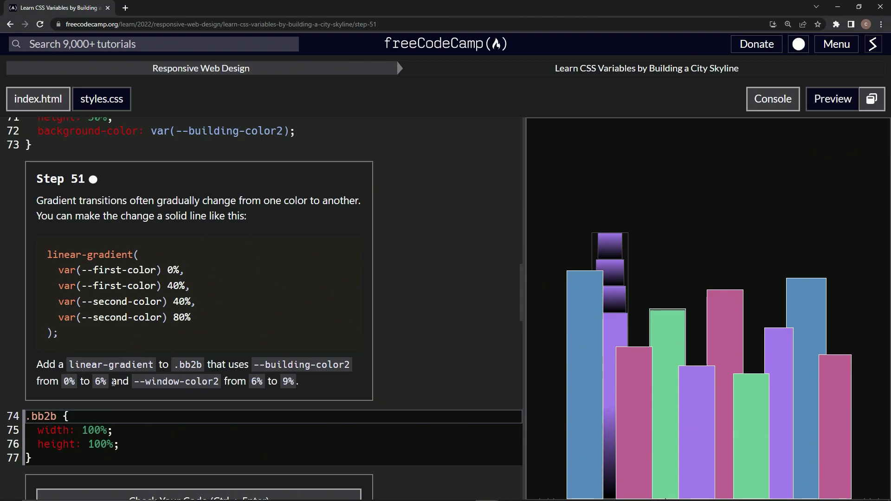
# - Start a new declaration under height: 100% reading background: linear-gradient(var())
pyautogui.click(129, 445)
pyautogui.press('Return')
pyautogui.write('bac')
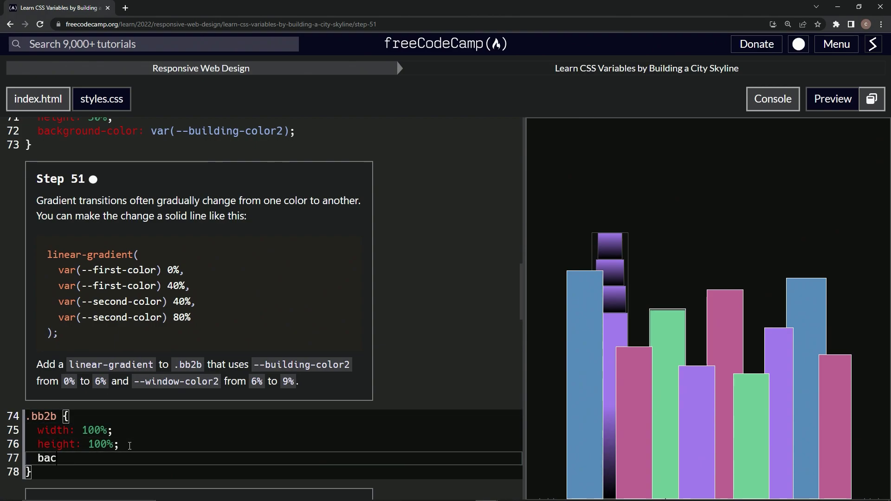
pyautogui.write('kground: ')
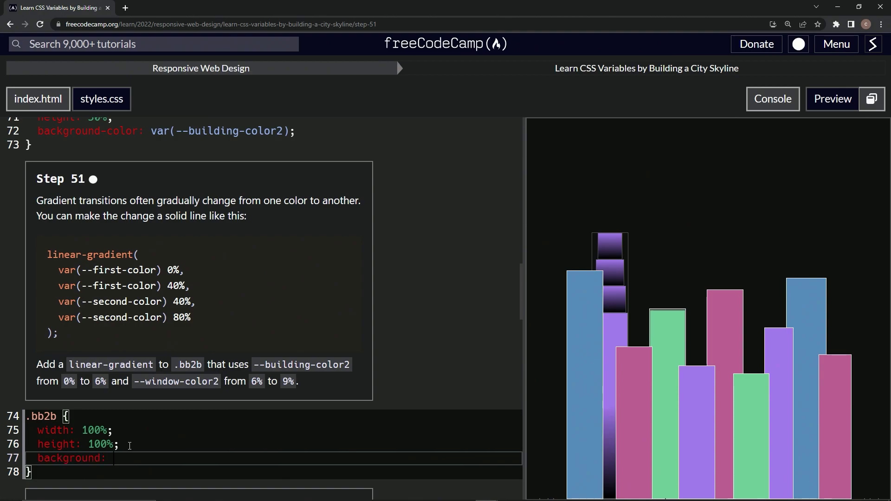
pyautogui.write('line')
pyautogui.press('BackSpace')
pyautogui.press('BackSpace')
pyautogui.write('near')
pyautogui.write('-gra')
pyautogui.write('dient')
pyautogui.write('(')
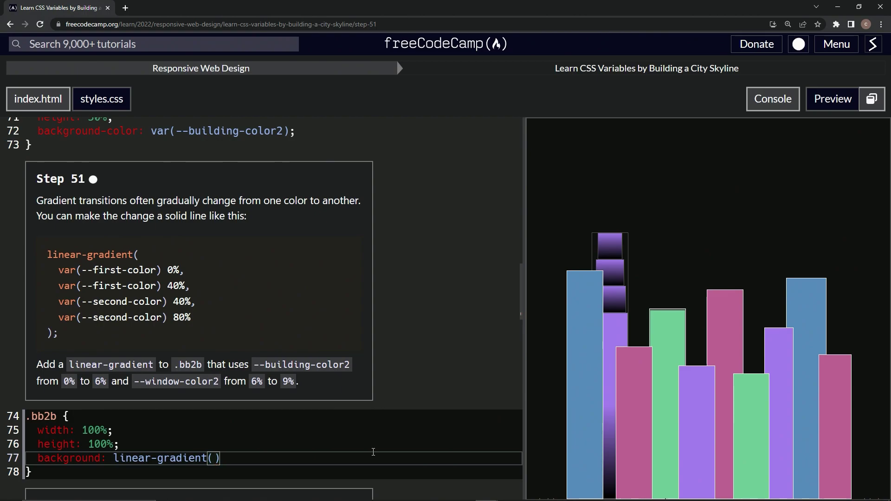
pyautogui.write('var')
pyautogui.write('(')
# - Copy --building-color2 from the instructions and paste it inside var()
pyautogui.moveTo(255, 364); pyautogui.dragTo(350, 364)
pyautogui.hotkey('ctrl', 'c')
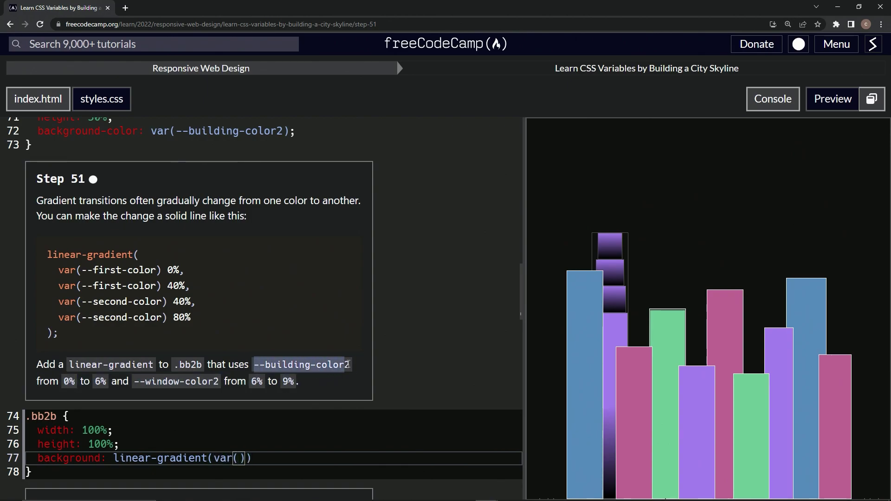
pyautogui.click(243, 459)
pyautogui.hotkey('ctrl', 'v')
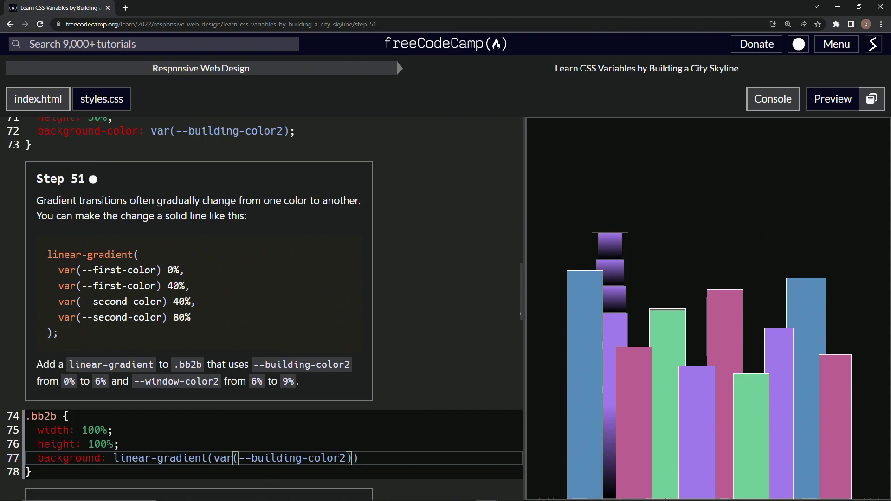
# - Duplicate the var(--building-color2) line so the gradient lists four color stops, removing the stray comma
pyautogui.click(214, 458)
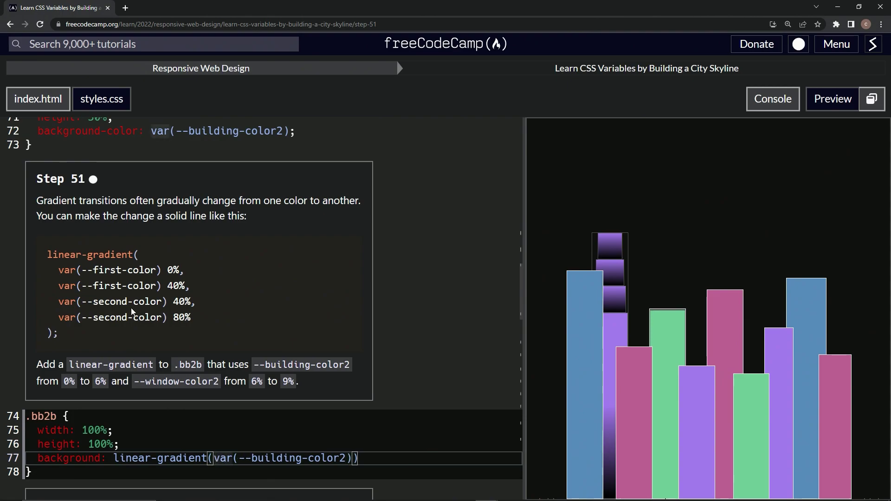
pyautogui.press('Return')
pyautogui.click(186, 472)
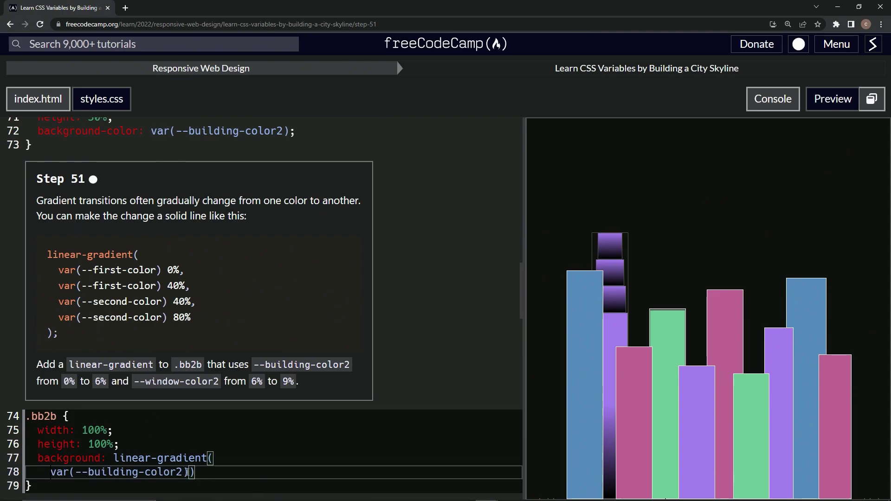
pyautogui.write(',')
pyautogui.moveTo(195, 473); pyautogui.dragTo(216, 458)
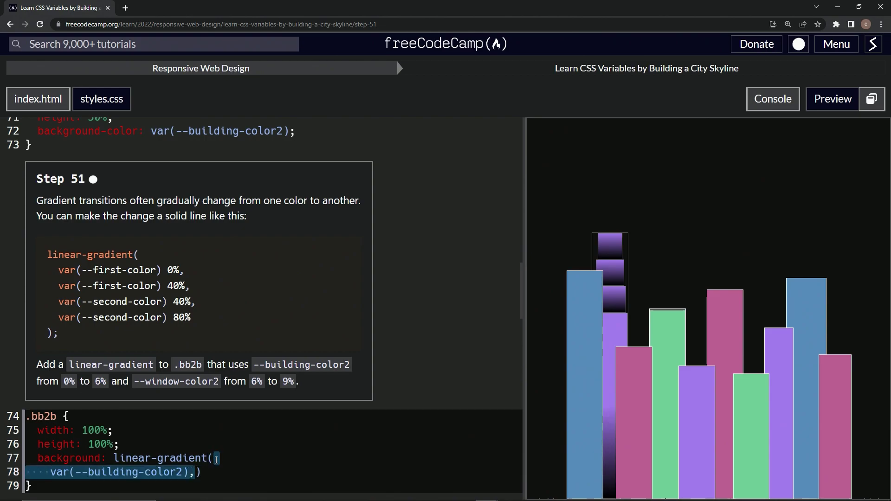
pyautogui.hotkey('ctrl', 'c')
pyautogui.click(195, 472)
pyautogui.hotkey('ctrl', 'v')
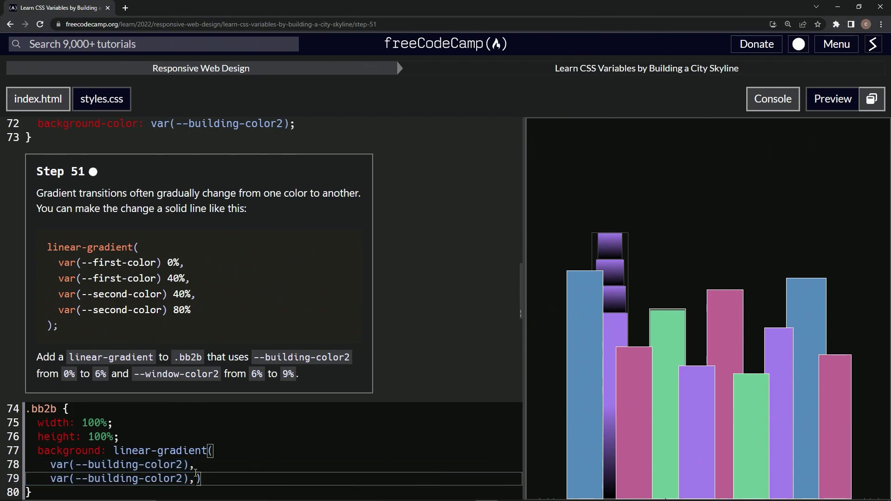
pyautogui.hotkey('ctrl', 'v')
pyautogui.hotkey('ctrl', 'v')
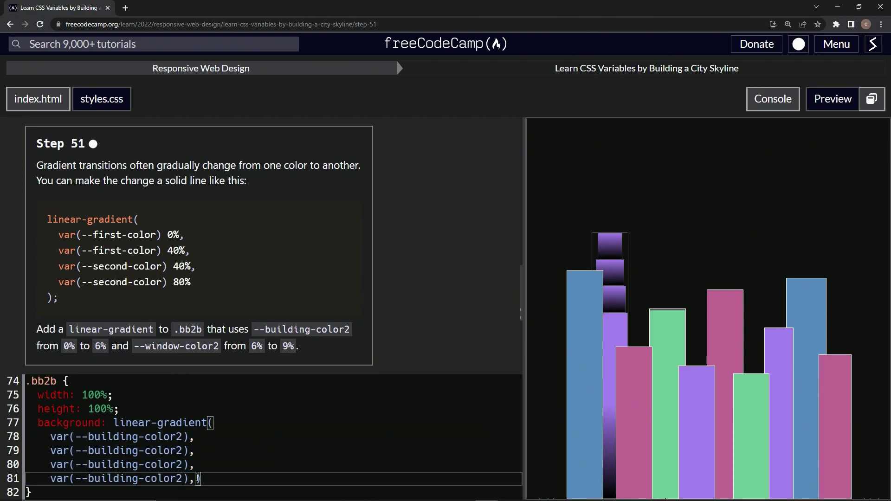
pyautogui.press('BackSpace')
# - Change 'building' to 'window' on lines 80 and 81 so the last two stops use --window-color2
pyautogui.doubleClick(112, 479)
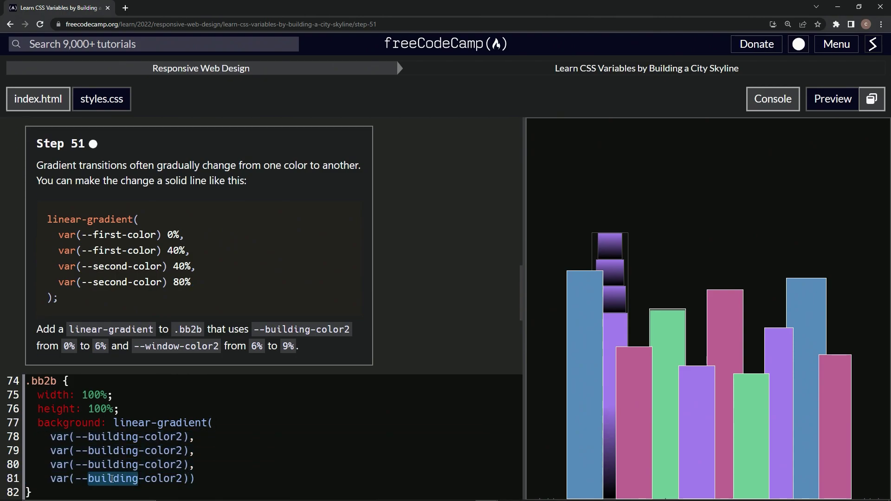
pyautogui.write('window')
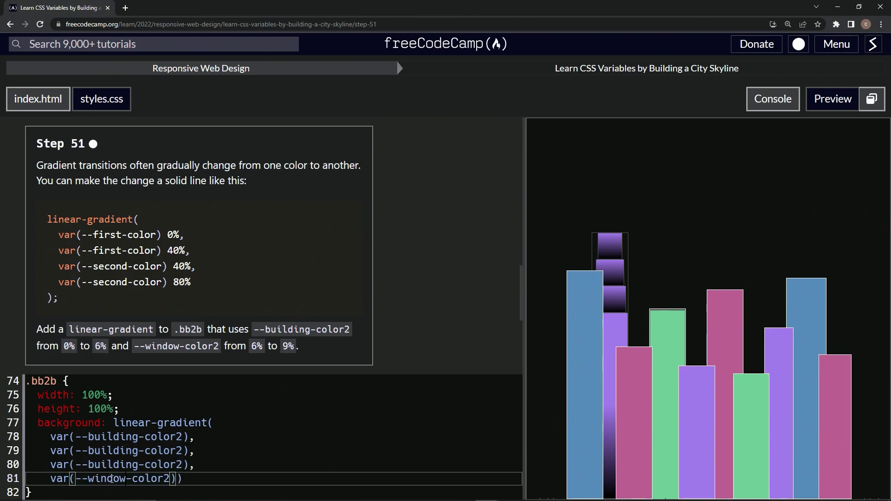
pyautogui.doubleClick(111, 479)
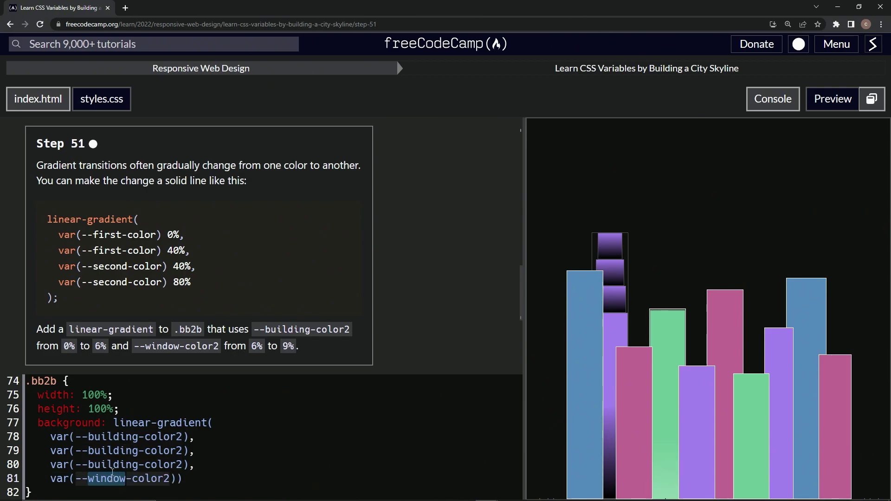
pyautogui.click(112, 465)
pyautogui.doubleClick(112, 465)
pyautogui.write('window')
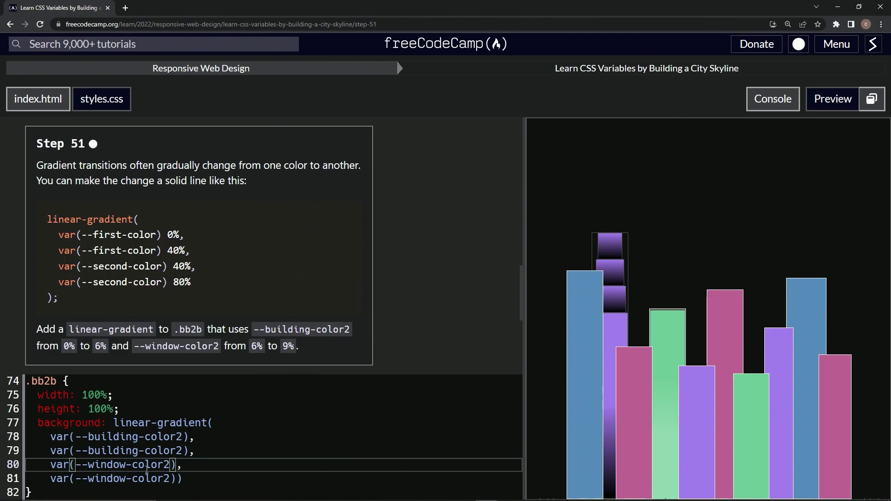
pyautogui.scroll(-1, 203, 455)
pyautogui.scroll(-1, 202, 455)
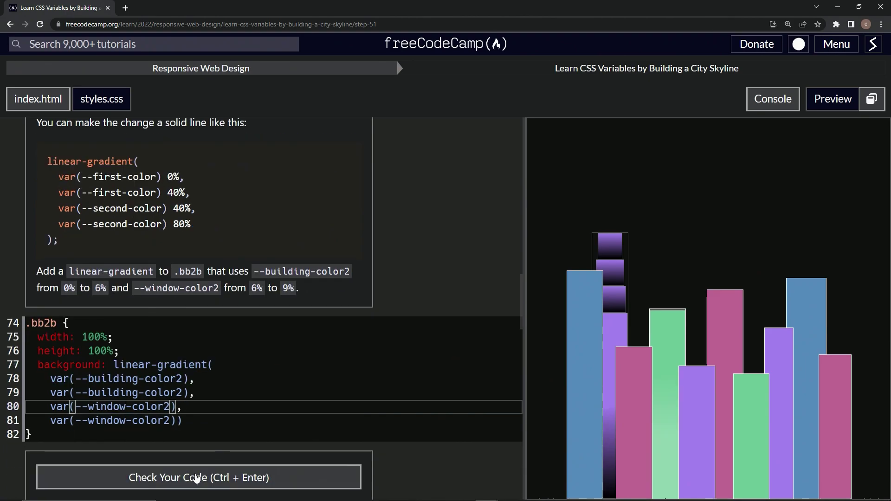
# - After a failed check, add stop positions 0%, 6%, 6% and 9% after the four var() colors
pyautogui.hotkey('ctrl', 'Return')
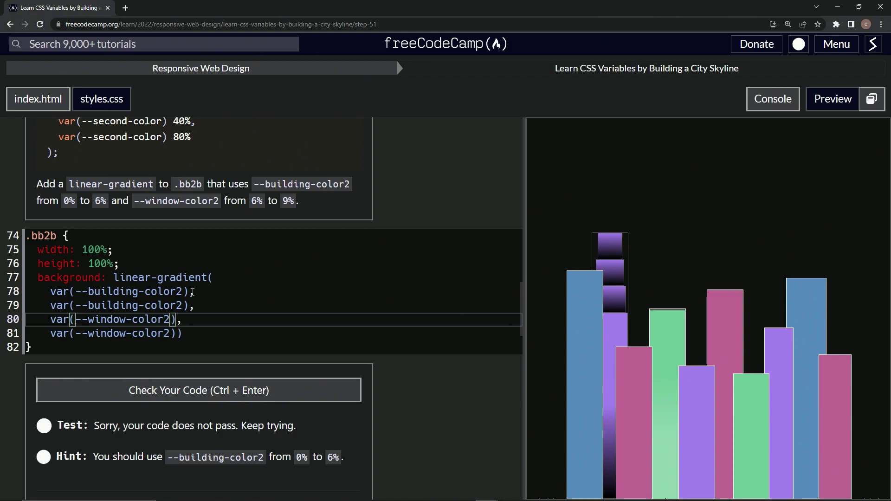
pyautogui.scroll(1, 183, 156)
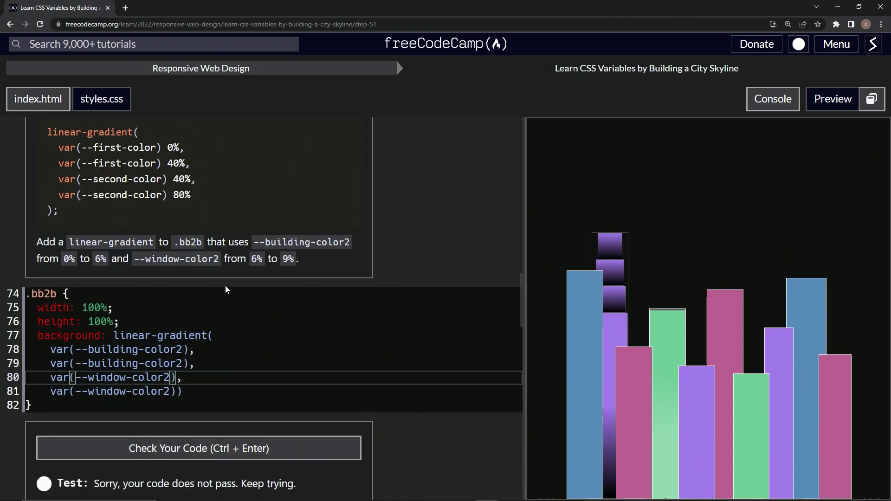
pyautogui.click(191, 352)
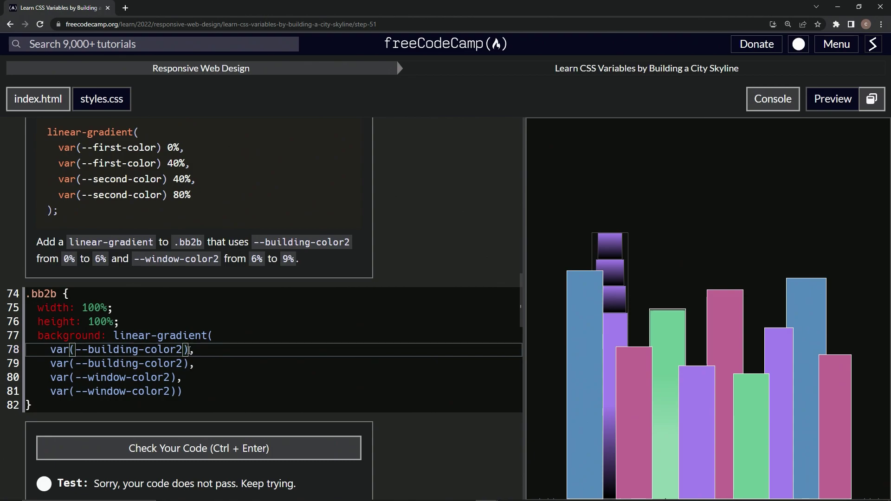
pyautogui.write(',')
pyautogui.write('0')
pyautogui.write('%')
pyautogui.click(190, 364)
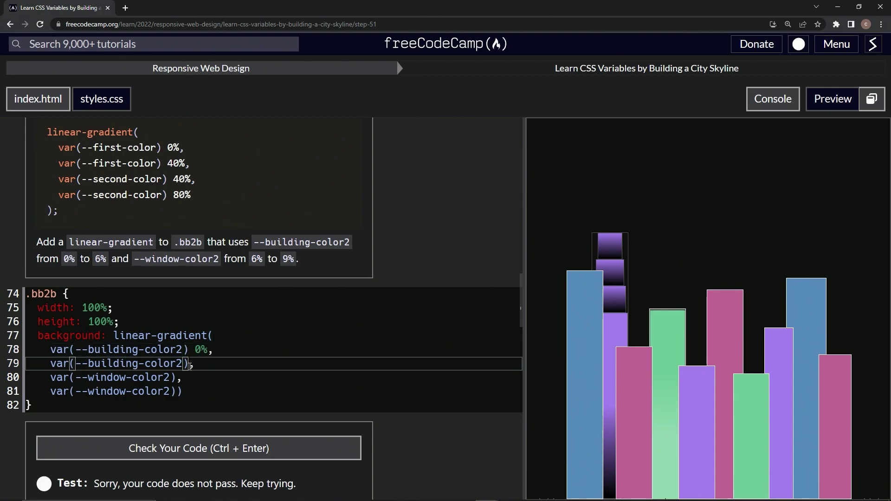
pyautogui.write('6')
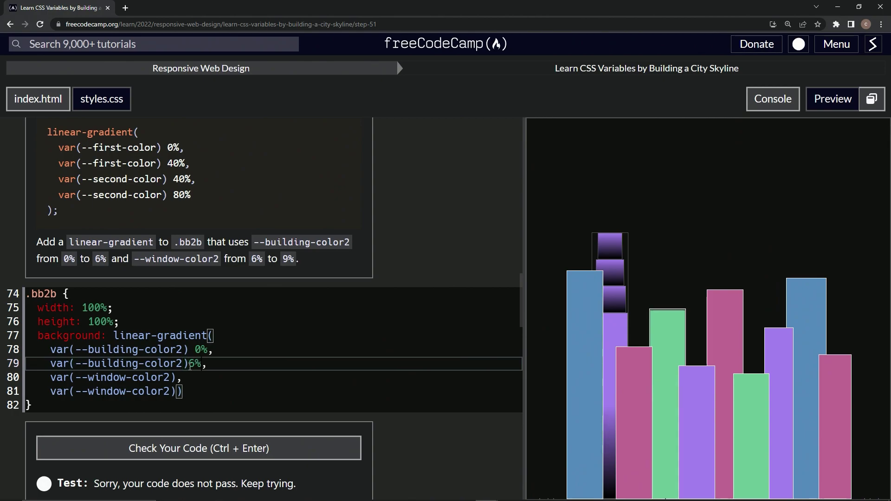
pyautogui.write('%')
pyautogui.click(189, 364)
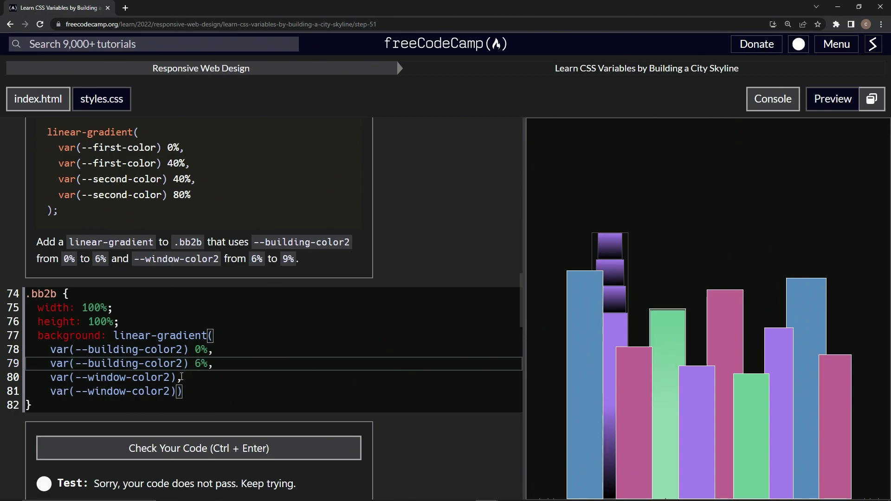
pyautogui.click(179, 377)
pyautogui.write('6')
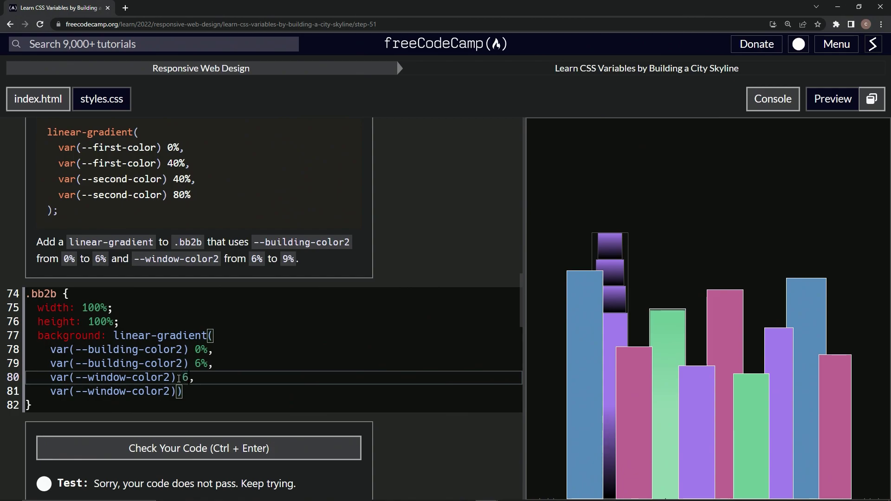
pyautogui.write('%')
pyautogui.press('Down')
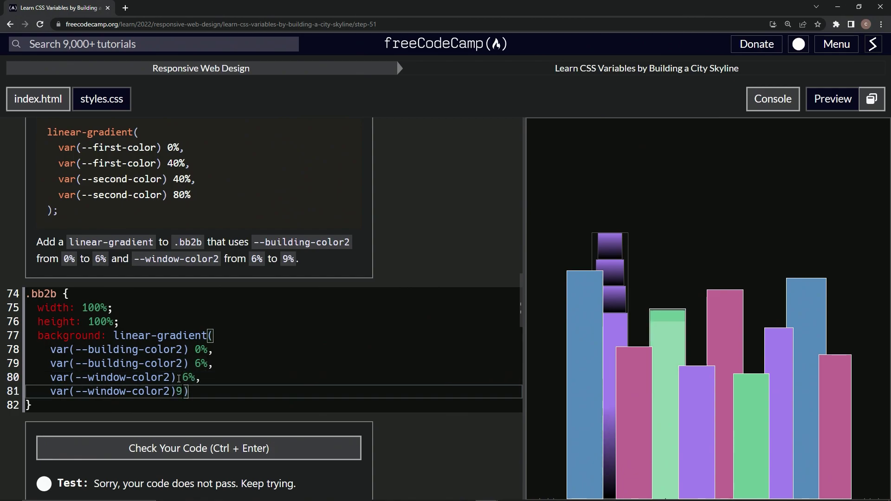
pyautogui.write('9%')
# - Check the finished gradient code and submit it to advance to Step 52
pyautogui.click(218, 449)
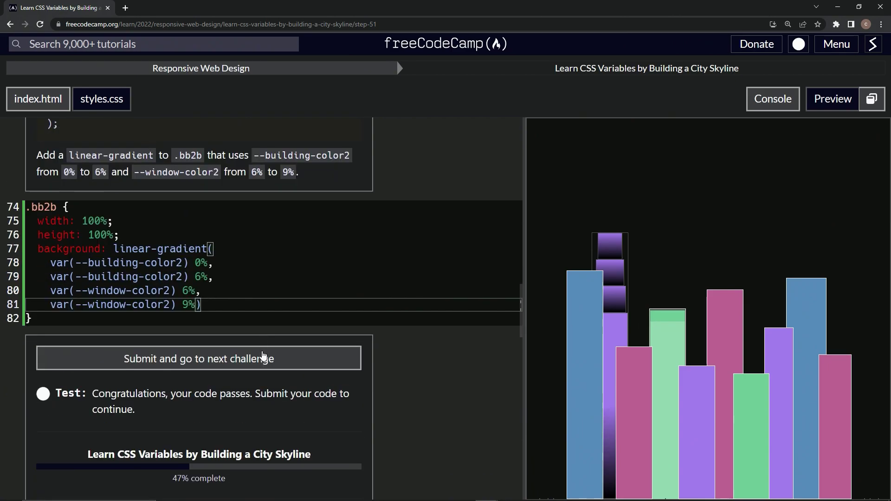
pyautogui.click(264, 357)
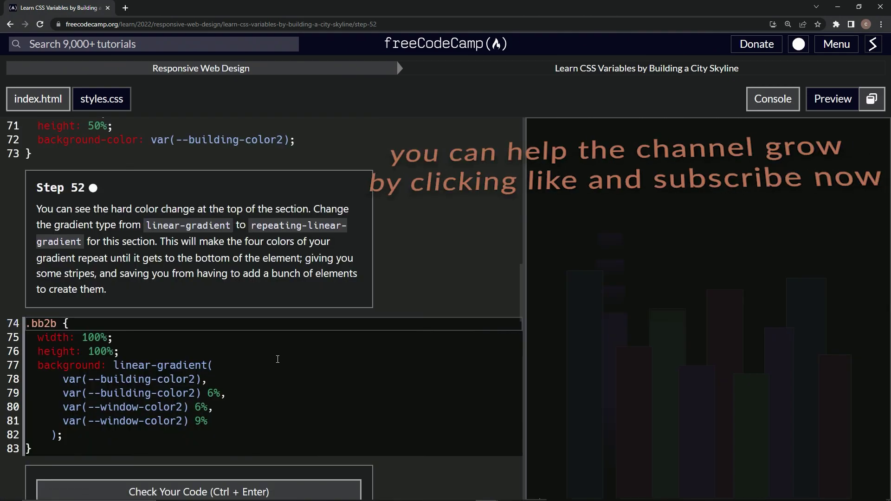